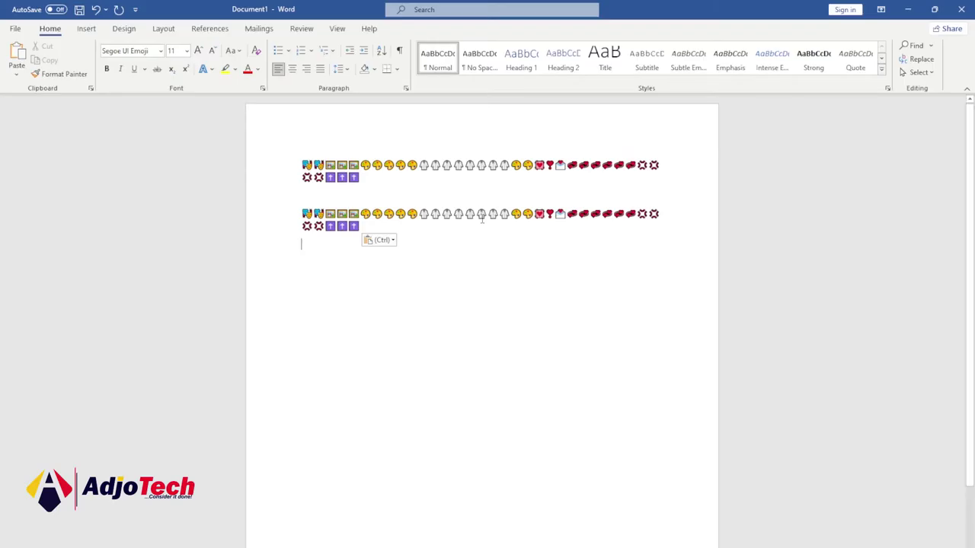
# Open the Windows emoji panel (Win + .) on the empty line below the two emoji rows
pyautogui.scroll(-2, 589, 306)
pyautogui.scroll(2, 590, 305)
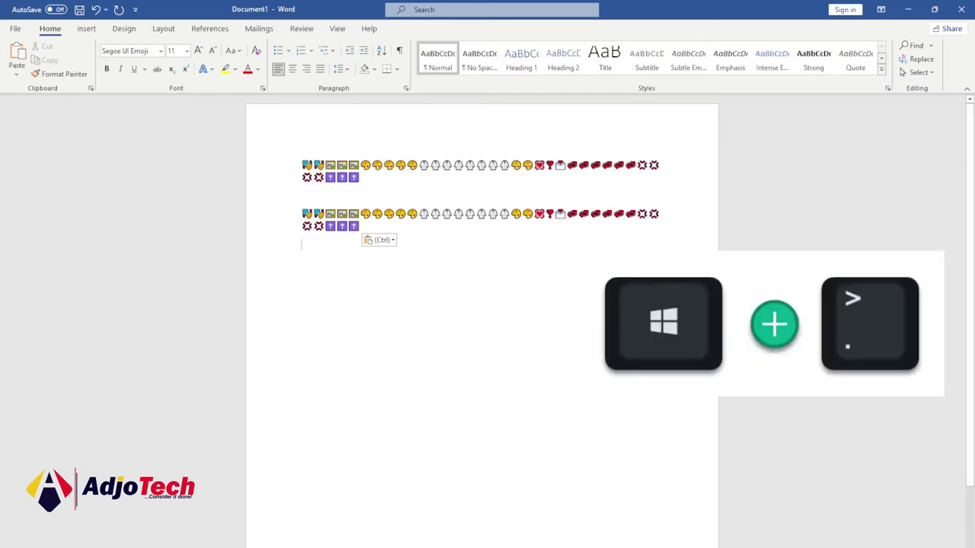
pyautogui.press('super+period')
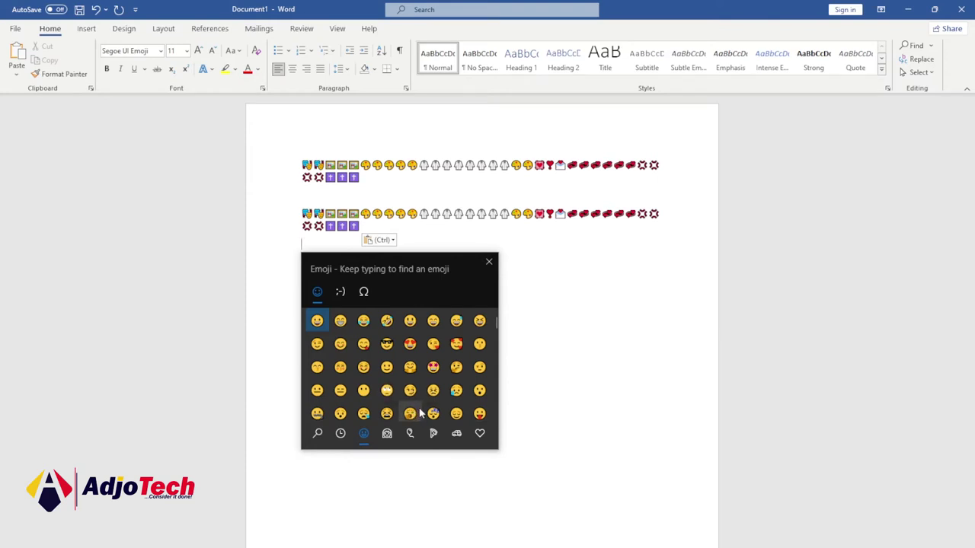
# Browse the Recent, Smileys, People, Celebrations, Food and Transport tabs, ending on Symbols/hearts
pyautogui.click(342, 436)
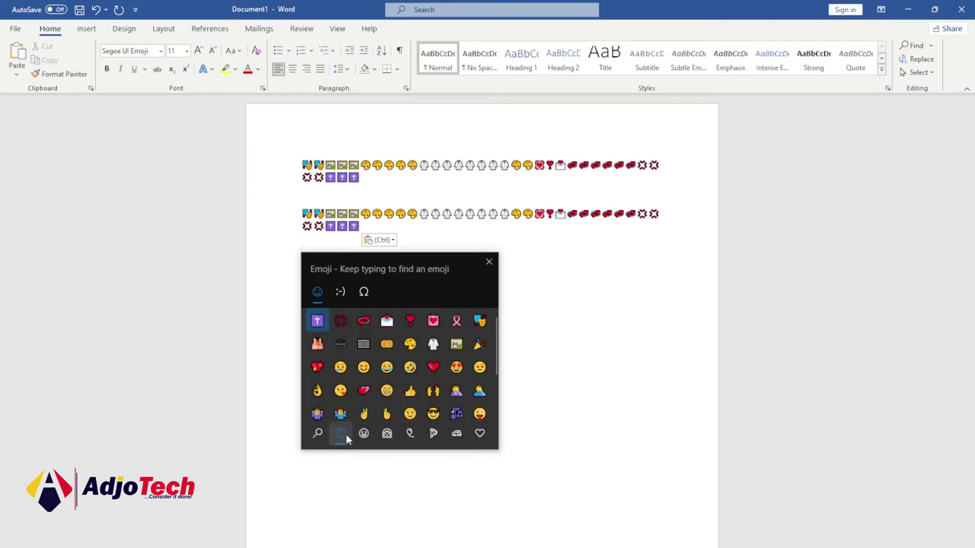
pyautogui.click(363, 435)
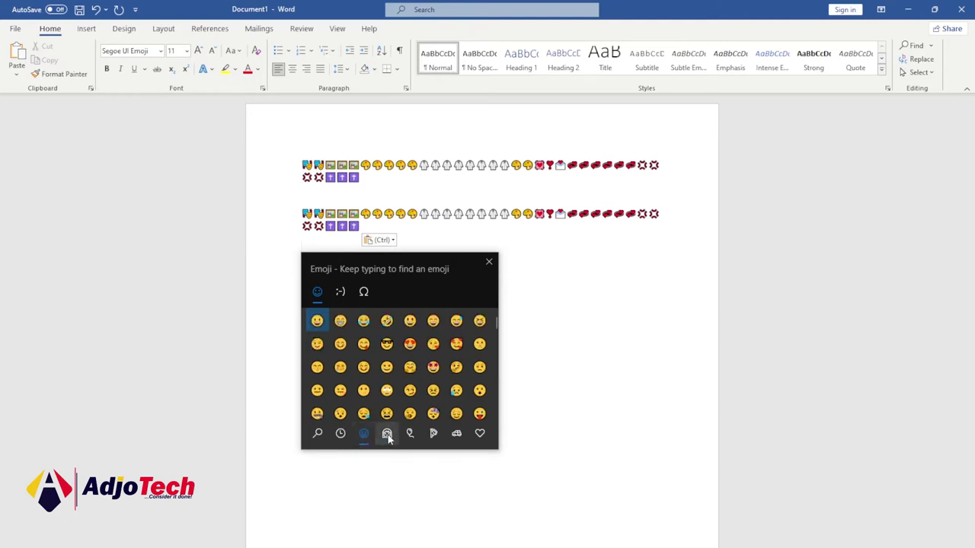
pyautogui.click(387, 437)
pyautogui.click(412, 439)
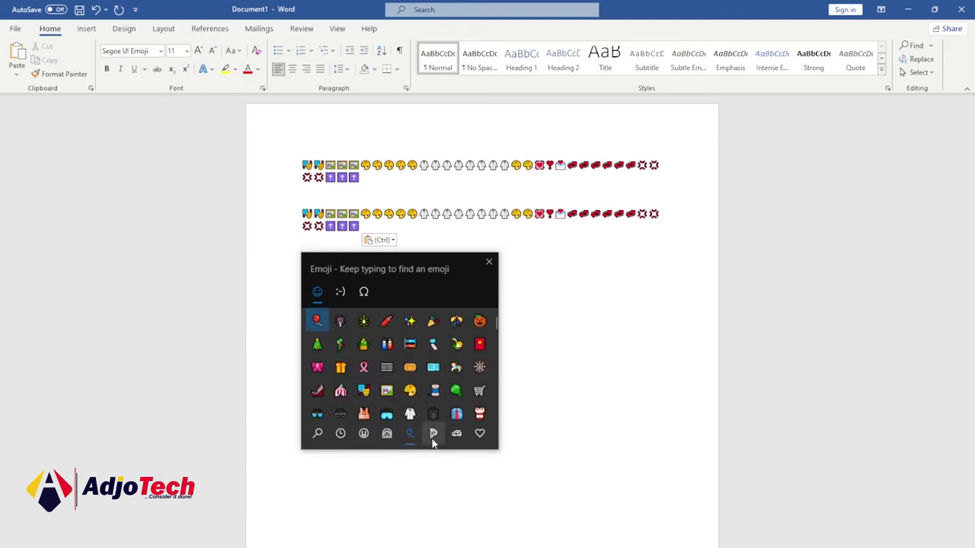
pyautogui.click(434, 438)
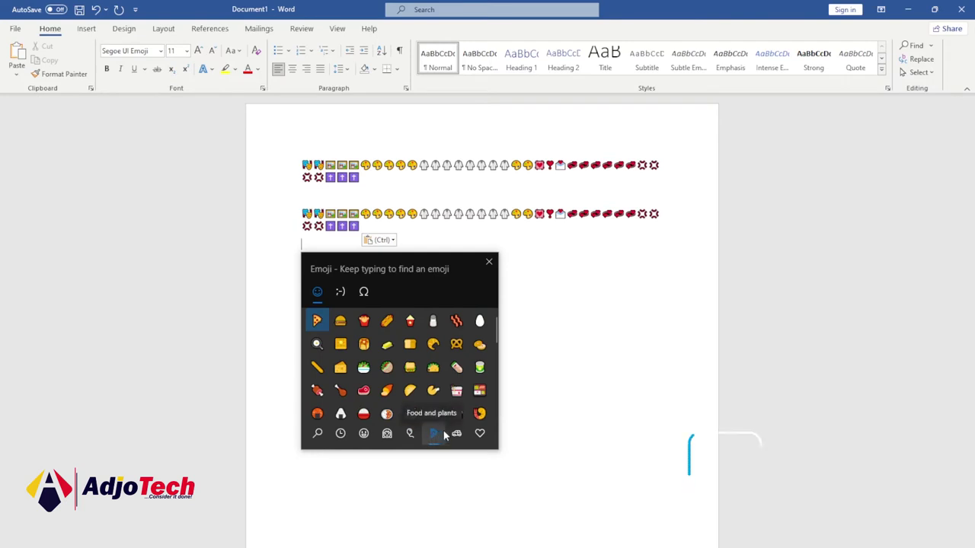
pyautogui.click(457, 435)
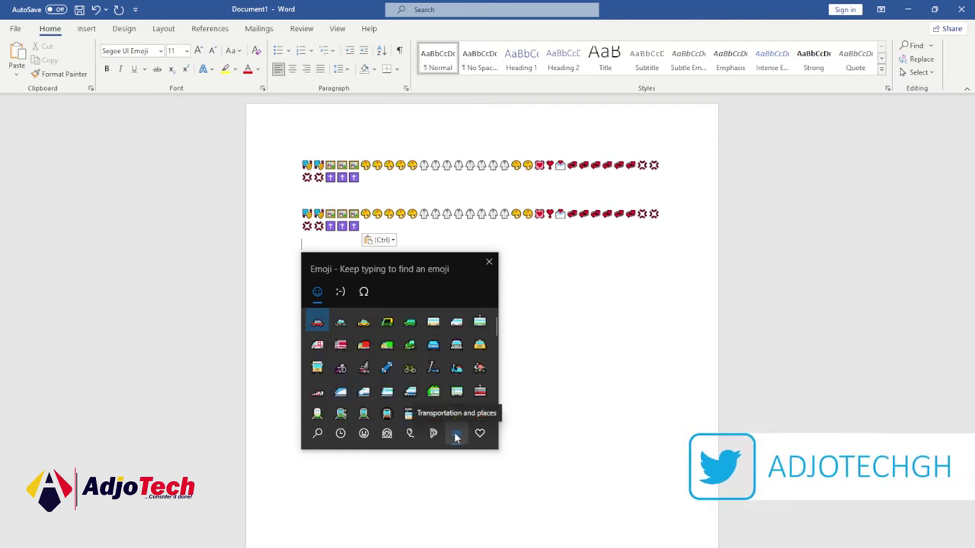
pyautogui.click(480, 435)
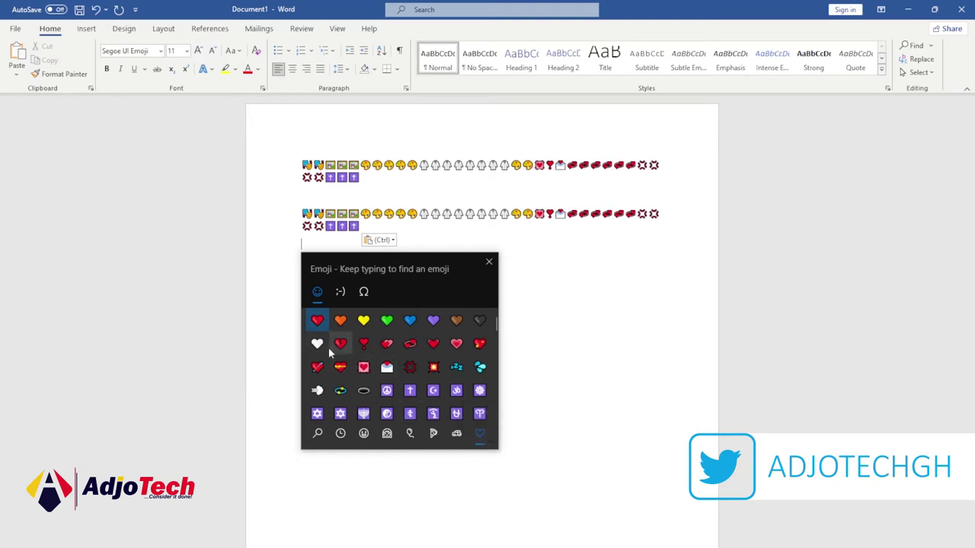
# Start the new line with hearts, red hearts, a sparkling heart, kiss marks, a love letter and peace symbols
pyautogui.click(387, 344)
pyautogui.click(387, 343)
pyautogui.click(387, 344)
pyautogui.click(387, 344)
pyautogui.click(433, 344)
pyautogui.click(433, 344)
pyautogui.click(434, 344)
pyautogui.click(434, 344)
pyautogui.click(434, 344)
pyautogui.moveTo(437, 264); pyautogui.dragTo(540, 302)
pyautogui.click(581, 382)
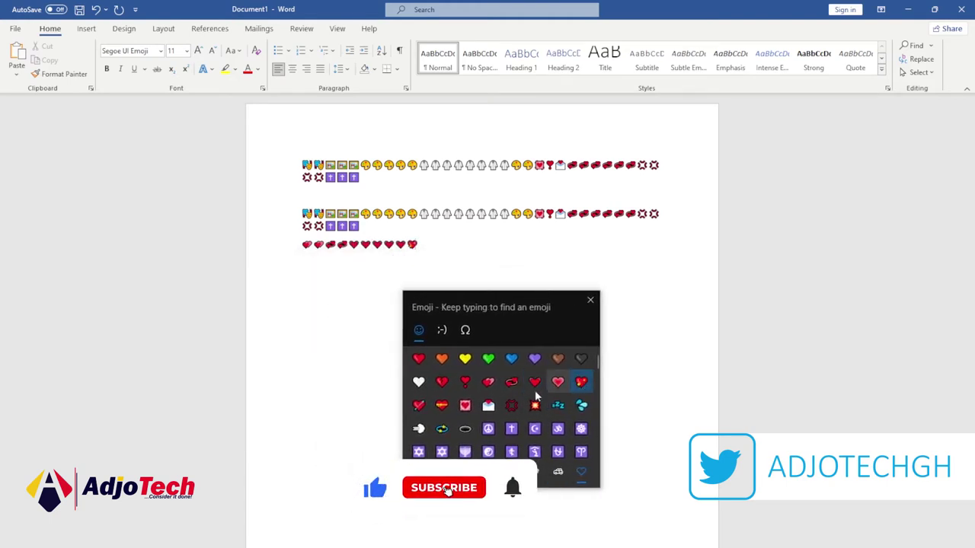
pyautogui.click(511, 382)
pyautogui.click(512, 382)
pyautogui.click(511, 381)
pyautogui.click(512, 382)
pyautogui.click(489, 406)
pyautogui.click(488, 429)
pyautogui.click(489, 429)
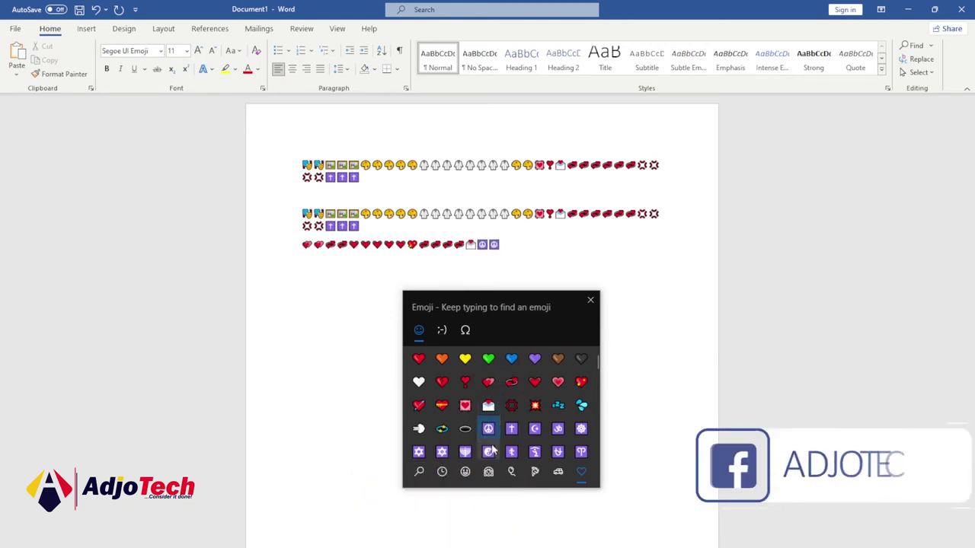
# Append vehicles from the Transport tab: blue and green vehicles, two bicycles, trams and a train
pyautogui.click(488, 472)
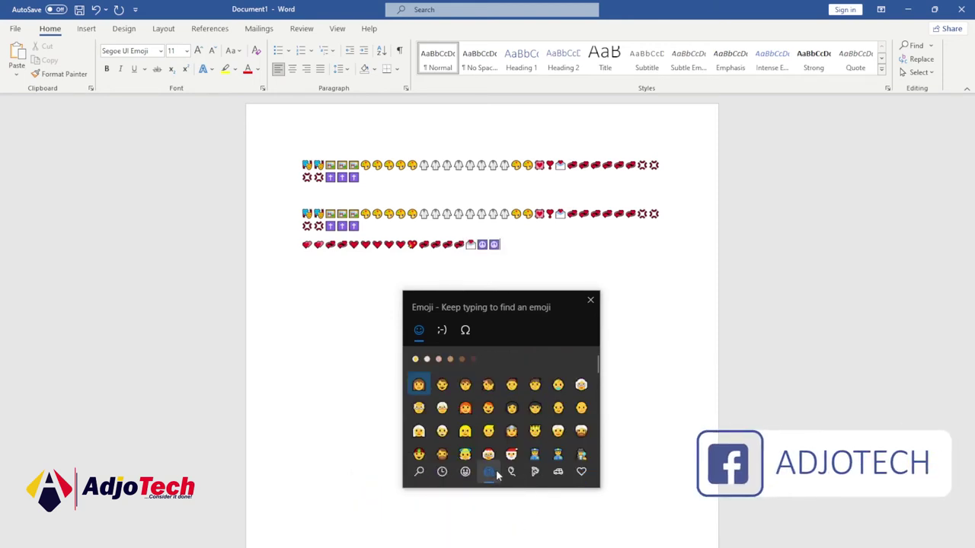
pyautogui.click(558, 472)
pyautogui.click(535, 383)
pyautogui.click(511, 383)
pyautogui.click(511, 406)
pyautogui.click(511, 406)
pyautogui.click(511, 406)
pyautogui.click(489, 429)
pyautogui.click(488, 429)
pyautogui.click(486, 405)
pyautogui.click(486, 405)
pyautogui.click(465, 429)
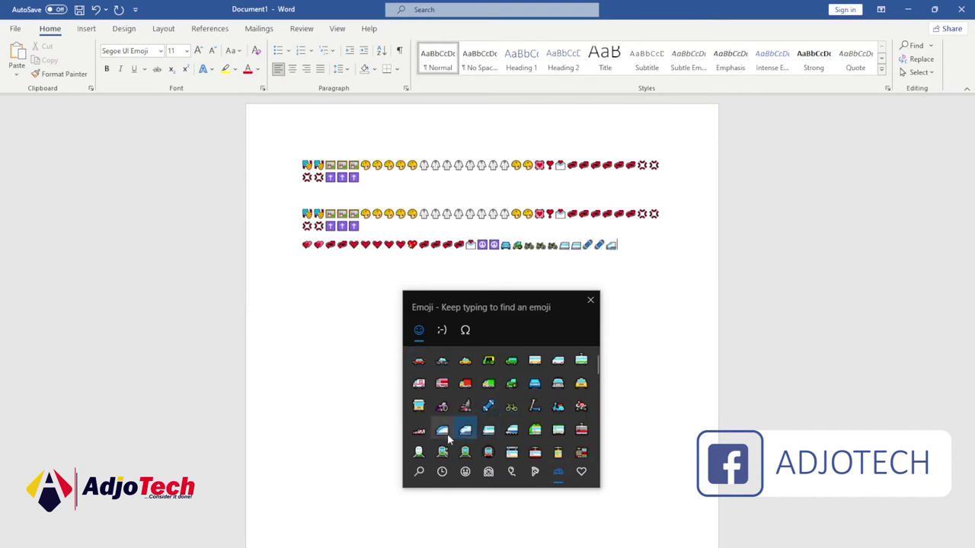
# Append a station, bus stop, ambulance, car, bus, two fire engines, a syringe and a tram
pyautogui.click(441, 452)
pyautogui.click(418, 453)
pyautogui.click(418, 381)
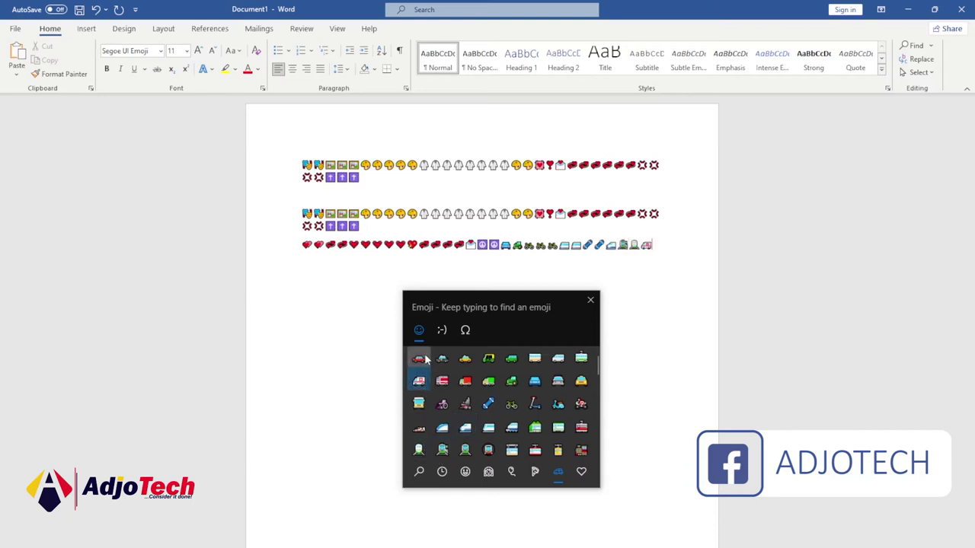
pyautogui.click(418, 358)
pyautogui.click(441, 381)
pyautogui.click(466, 381)
pyautogui.click(465, 381)
pyautogui.click(489, 405)
pyautogui.click(489, 428)
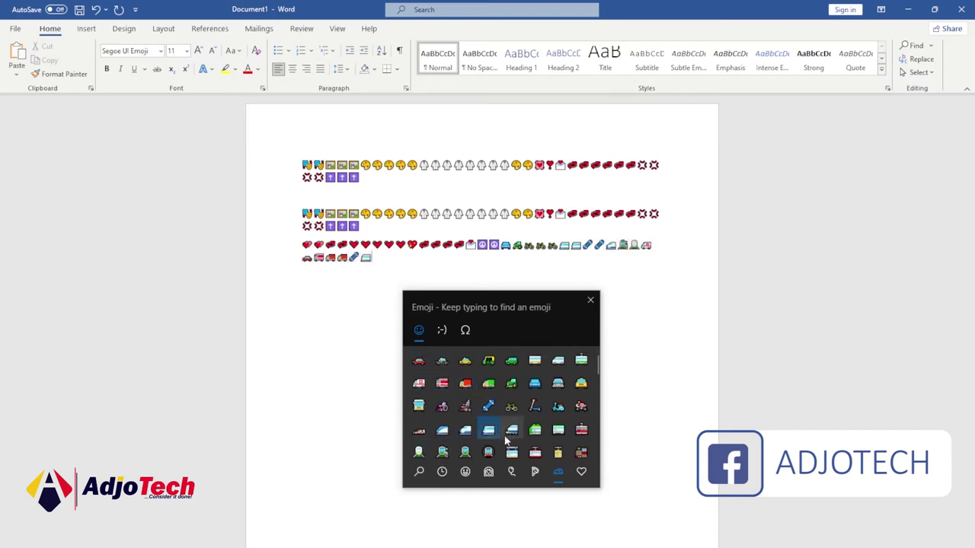
pyautogui.click(488, 472)
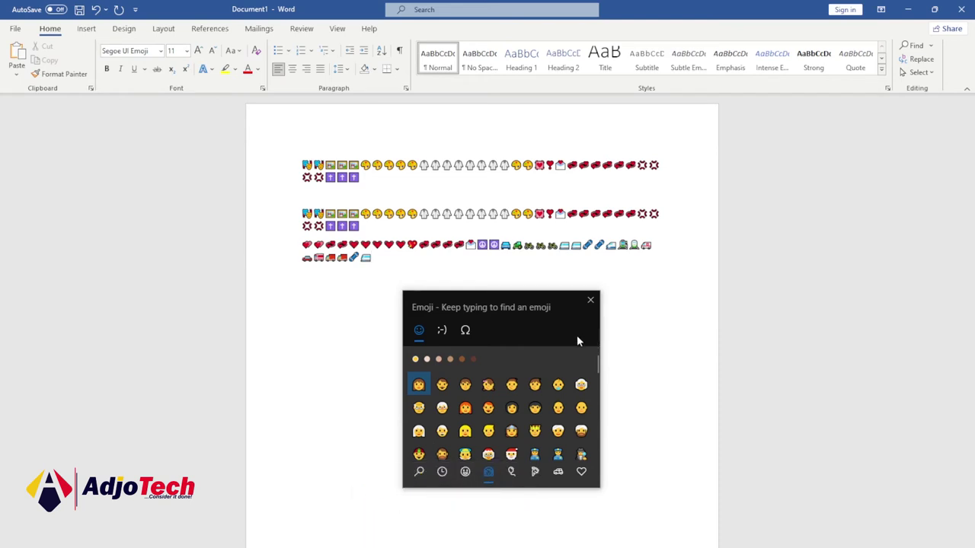
# Close the emoji panel and launch a blank WordPad document from Windows Search
pyautogui.click(592, 305)
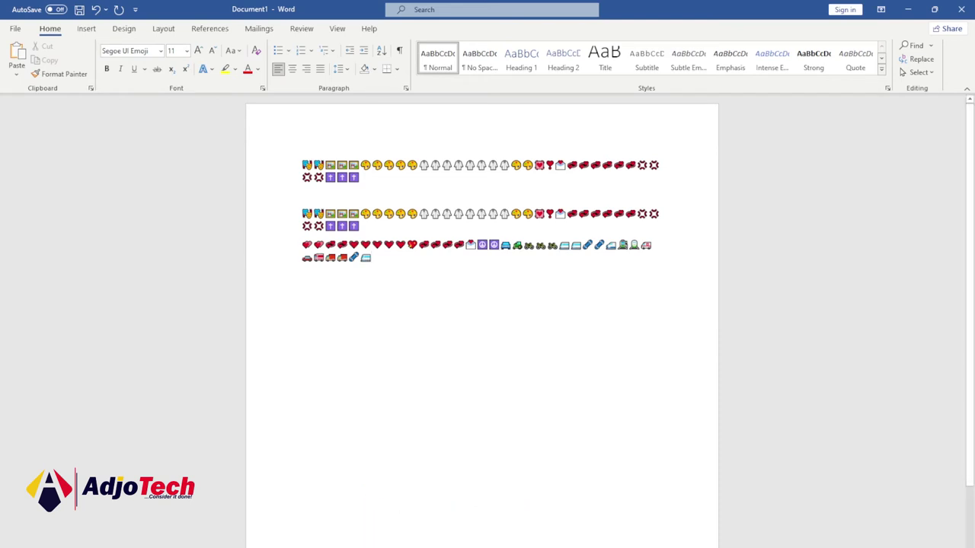
pyautogui.press('super+s')
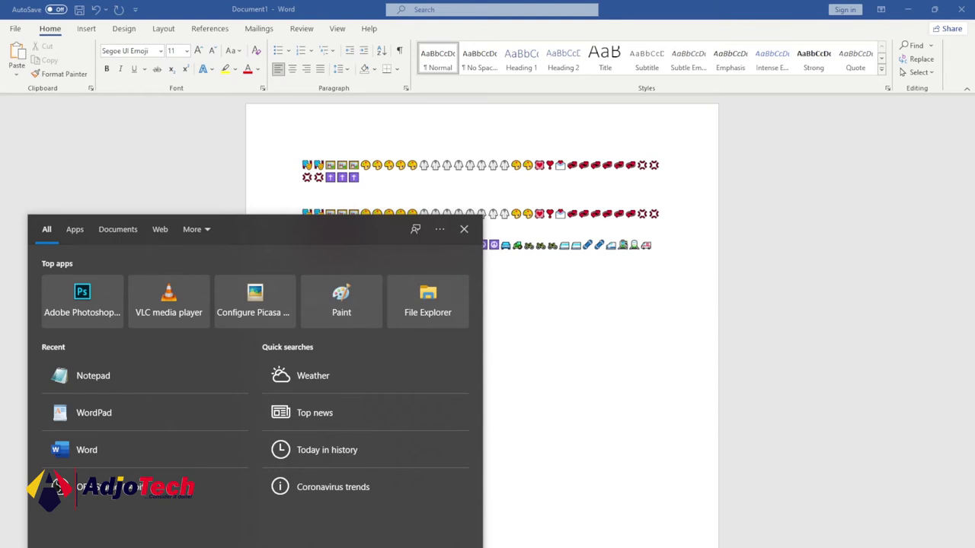
pyautogui.press('super+period')
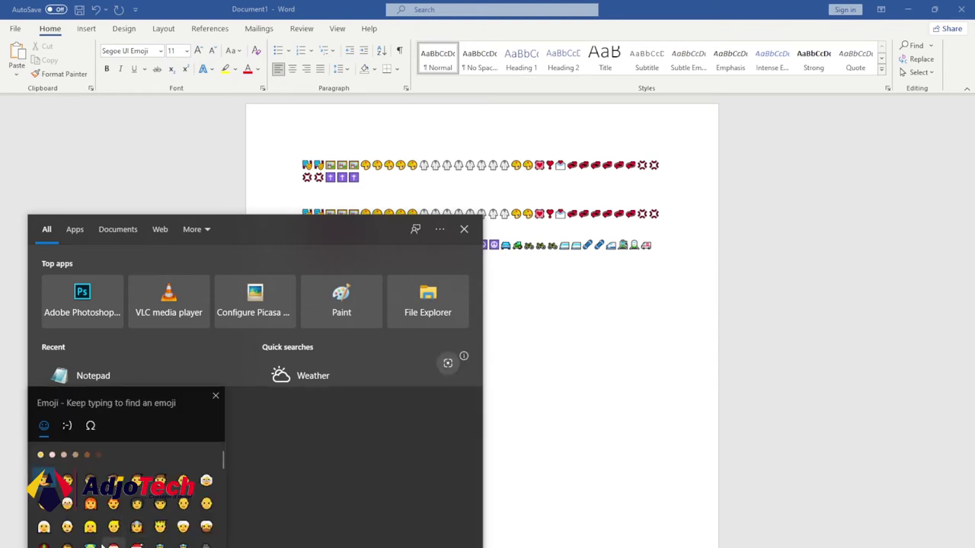
pyautogui.press('Escape')
pyautogui.click(93, 413)
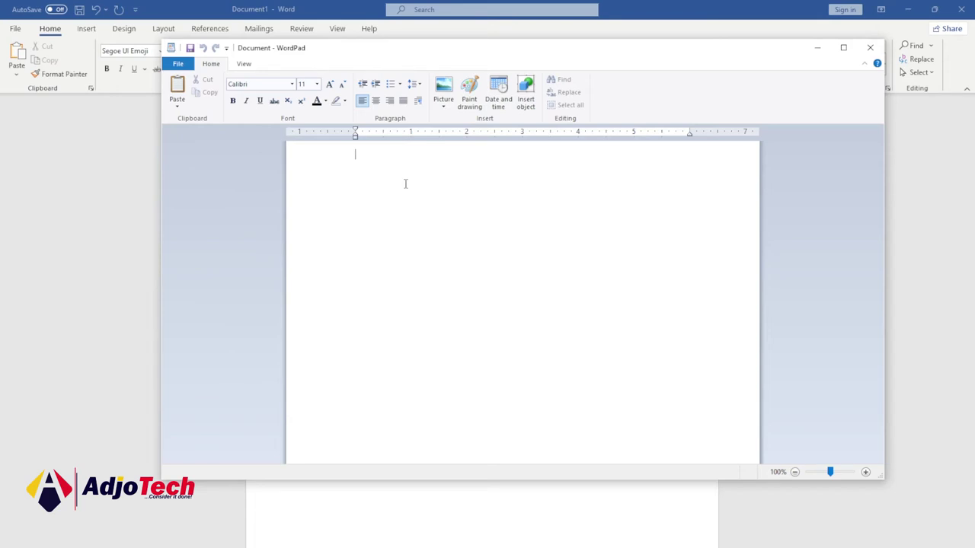
# Insert a row of person emojis on WordPad's first line using the Win + . panel
pyautogui.press('super+period')
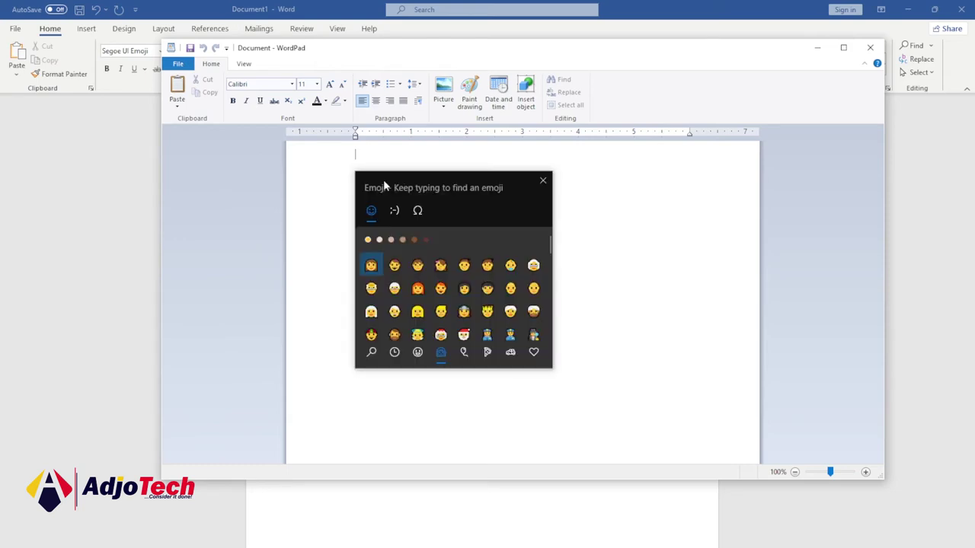
pyautogui.click(393, 332)
pyautogui.click(417, 330)
pyautogui.click(440, 330)
pyautogui.click(464, 330)
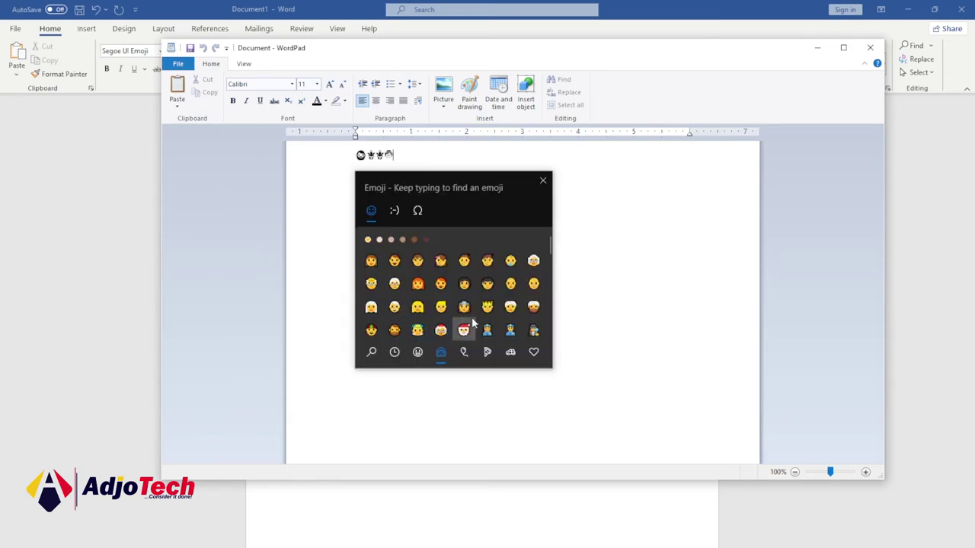
pyautogui.click(467, 328)
pyautogui.click(417, 307)
pyautogui.click(440, 307)
pyautogui.click(417, 307)
pyautogui.click(418, 307)
pyautogui.click(510, 329)
# Add the last two emojis to the row, close the emoji panel and minimise WordPad
pyautogui.click(418, 330)
pyautogui.click(393, 330)
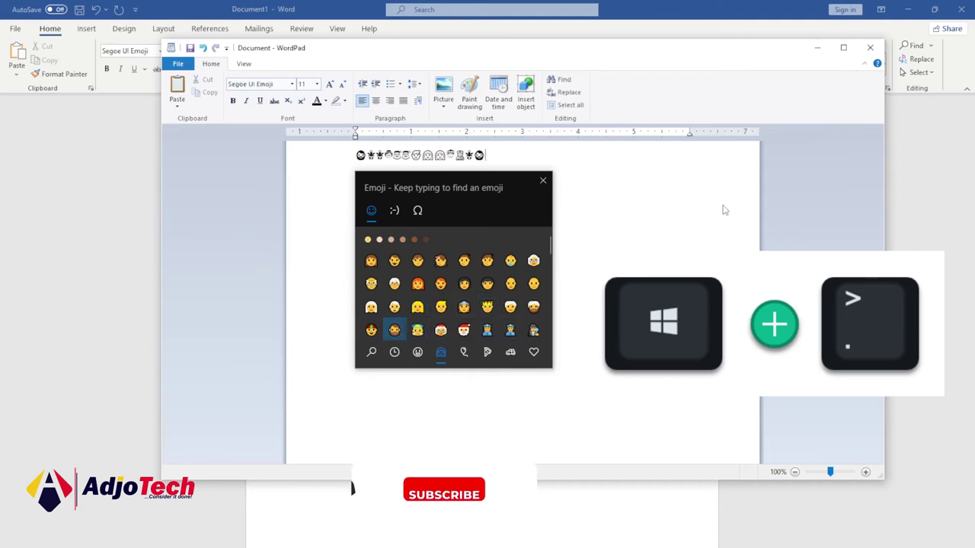
pyautogui.click(822, 48)
pyautogui.click(816, 48)
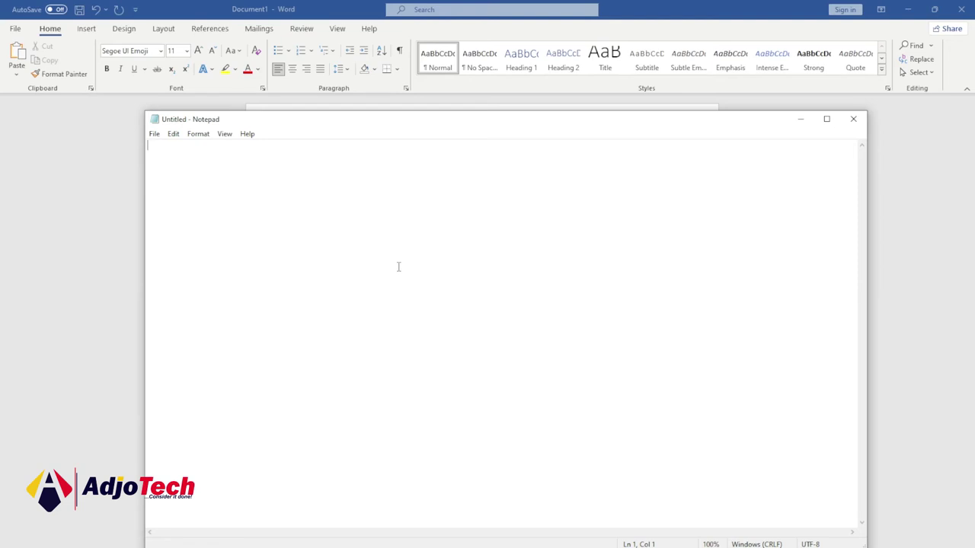
# Insert Mrs. Claus plus four more emojis in Notepad, dismiss the panel, then open Start
pyautogui.press('super+period')
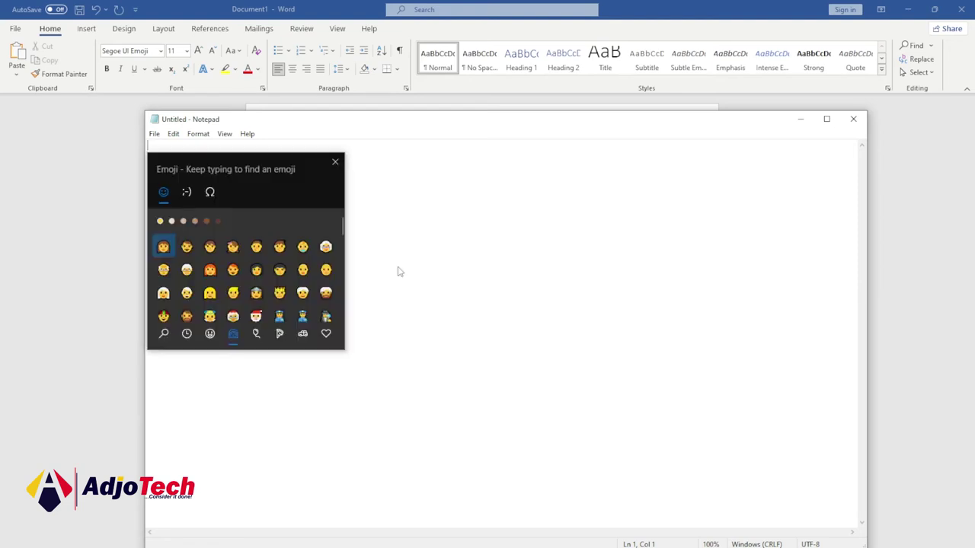
pyautogui.click(235, 312)
pyautogui.doubleClick(236, 313)
pyautogui.doubleClick(256, 312)
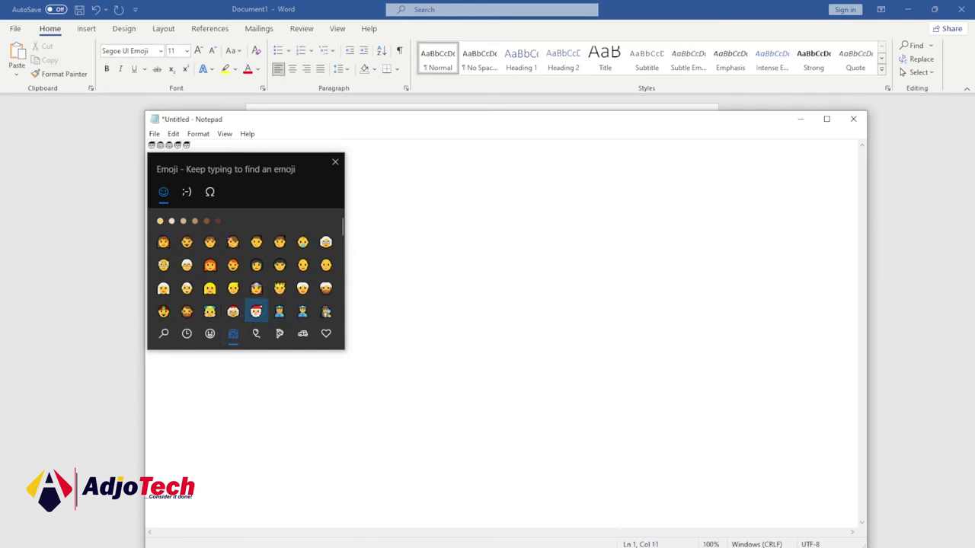
pyautogui.press('Escape')
pyautogui.press('super')
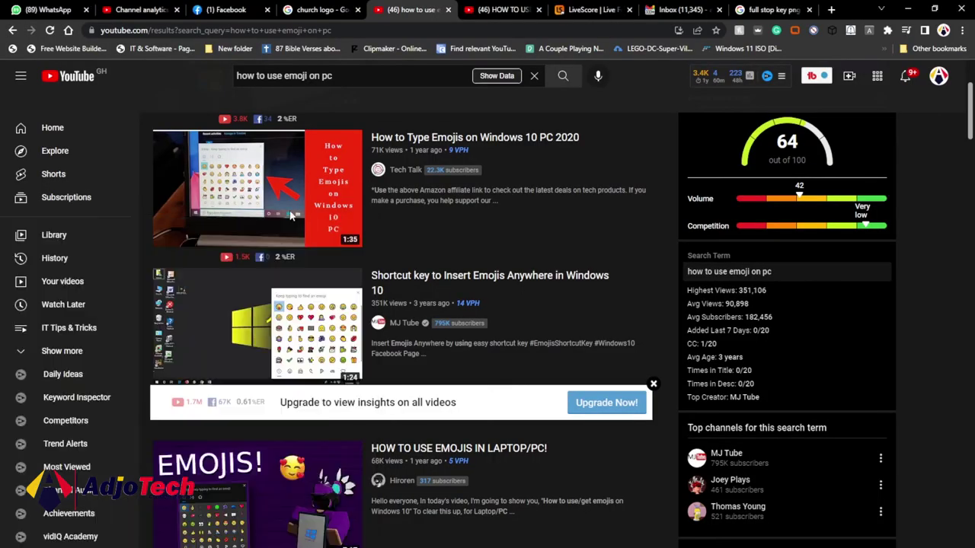
# Start a new Gmail message with a blank line above the signature
pyautogui.click(670, 10)
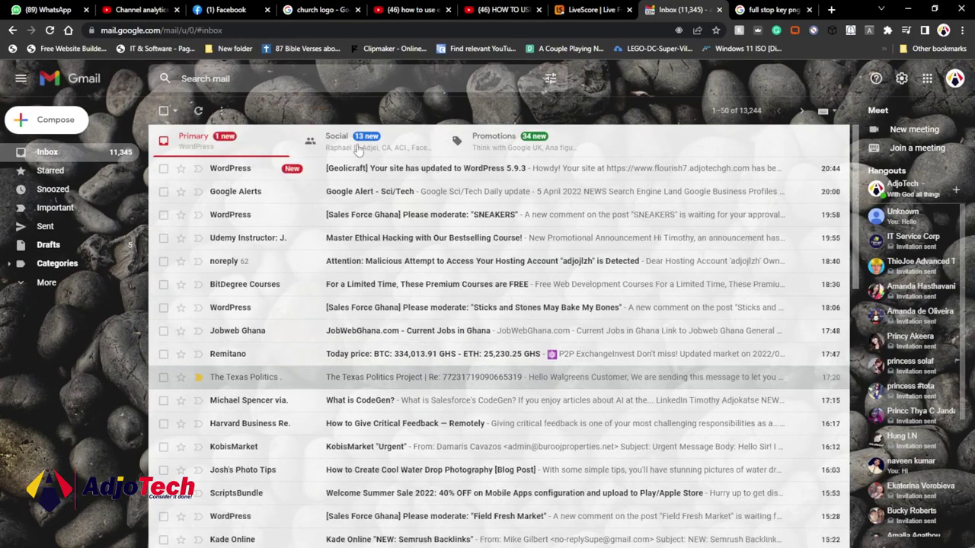
pyautogui.click(52, 126)
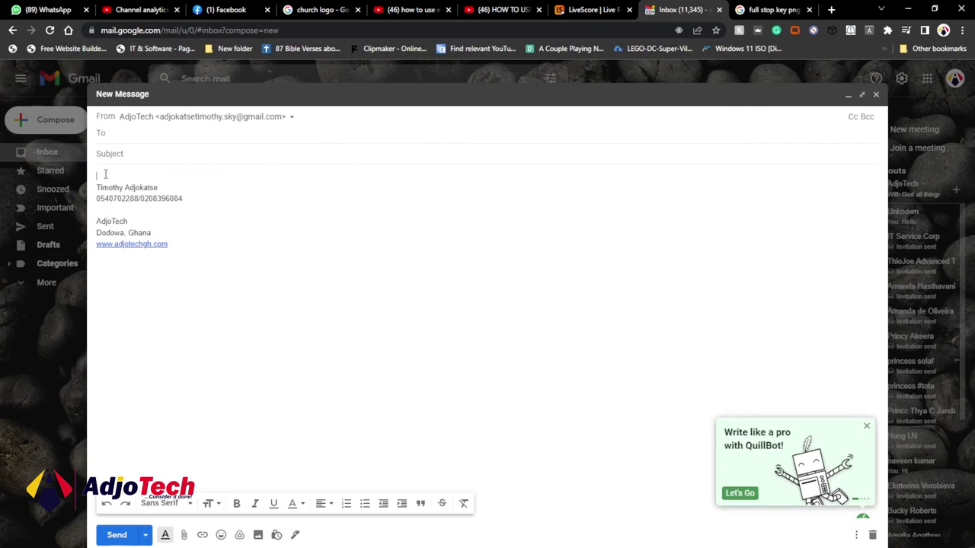
pyautogui.press('Return')
pyautogui.press('Return')
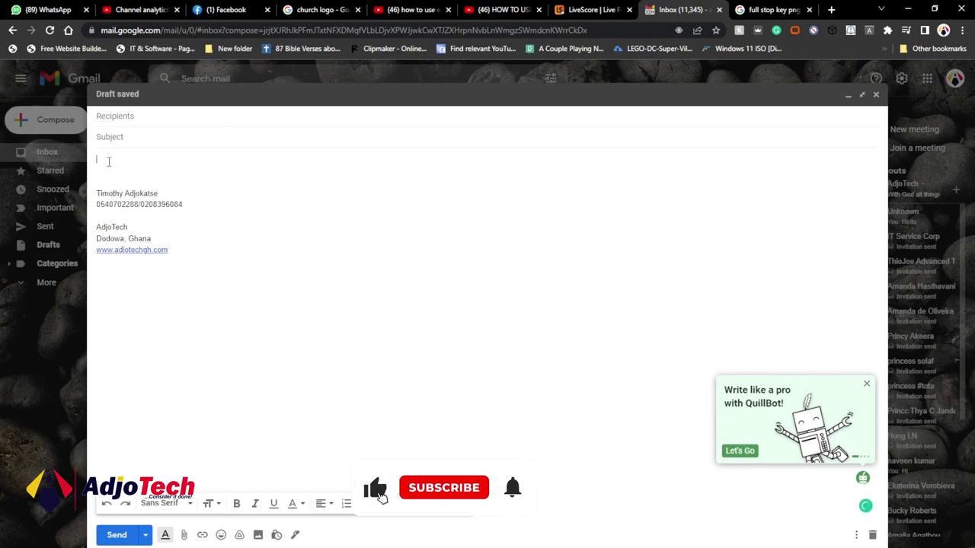
# Insert emojis ending with a woman police officer into the body, then switch to WhatsApp Web
pyautogui.press('super+period')
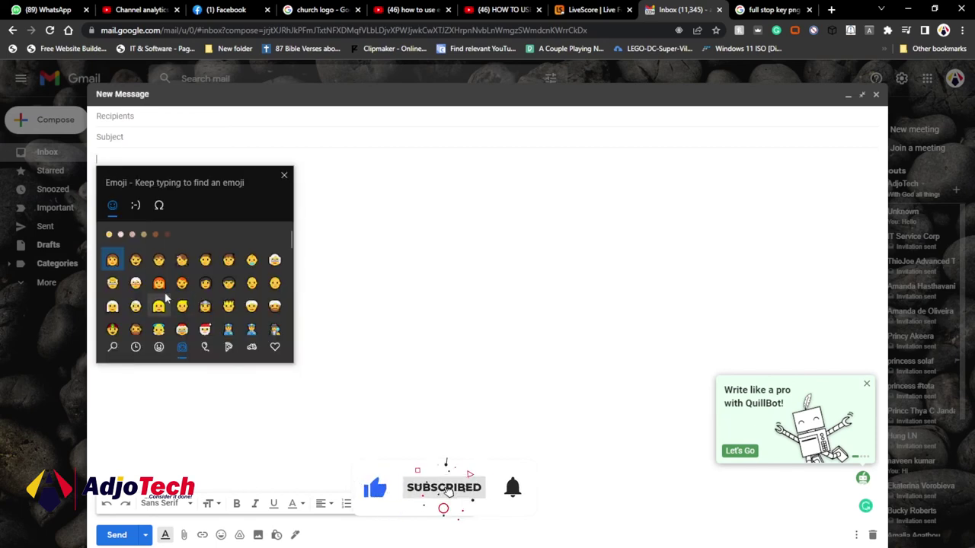
pyautogui.click(205, 305)
pyautogui.click(206, 306)
pyautogui.click(205, 305)
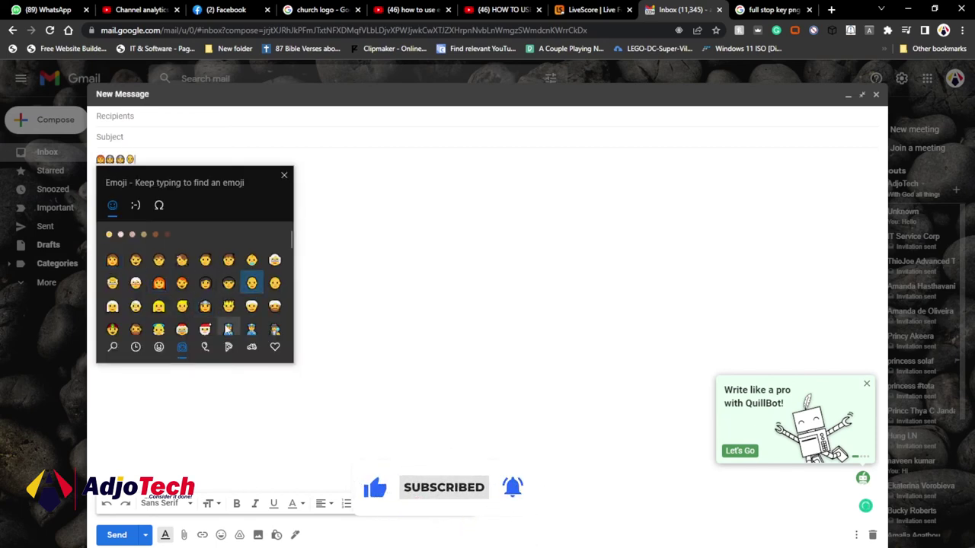
pyautogui.click(228, 325)
pyautogui.click(228, 326)
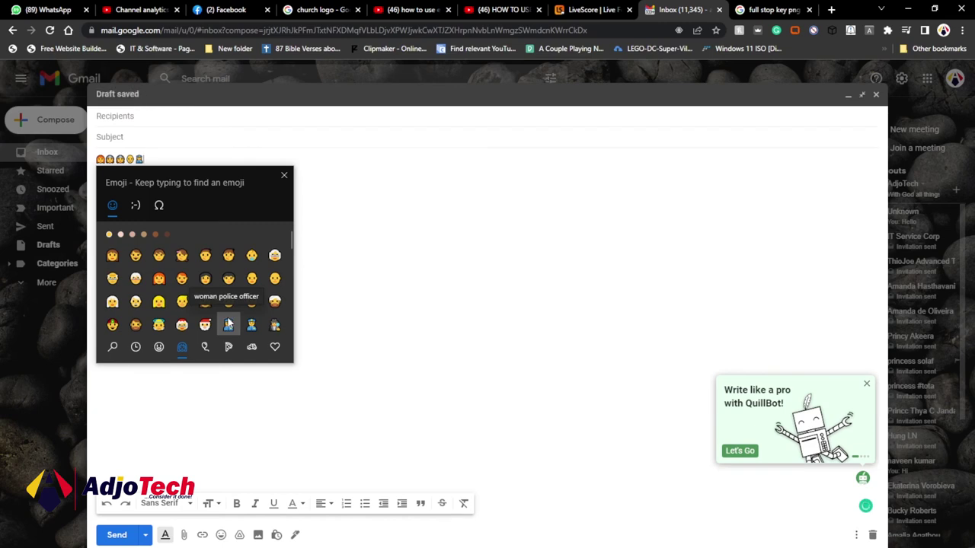
pyautogui.click(284, 177)
pyautogui.click(42, 12)
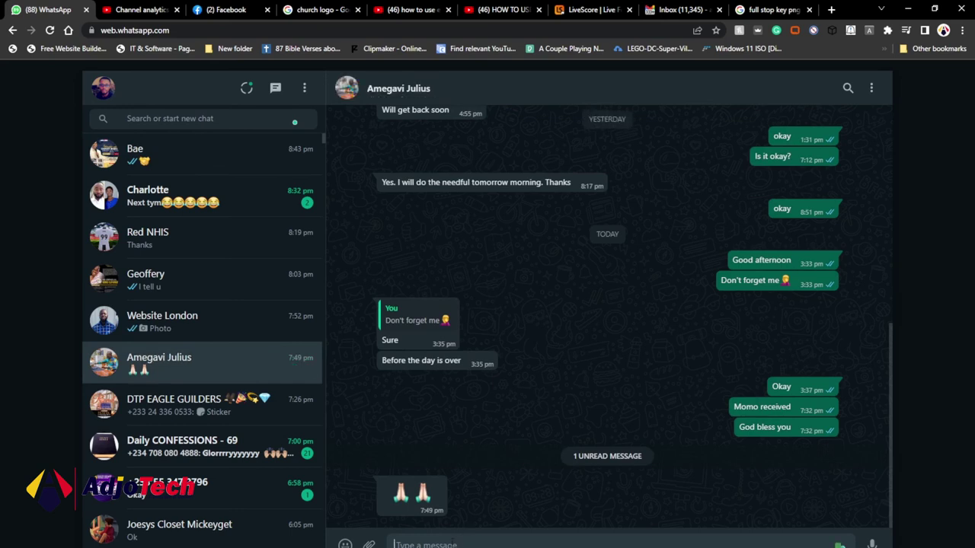
# Browse the Objects, Recent and hearts emoji categories in the chat, then dismiss the panel unused
pyautogui.press('super+period')
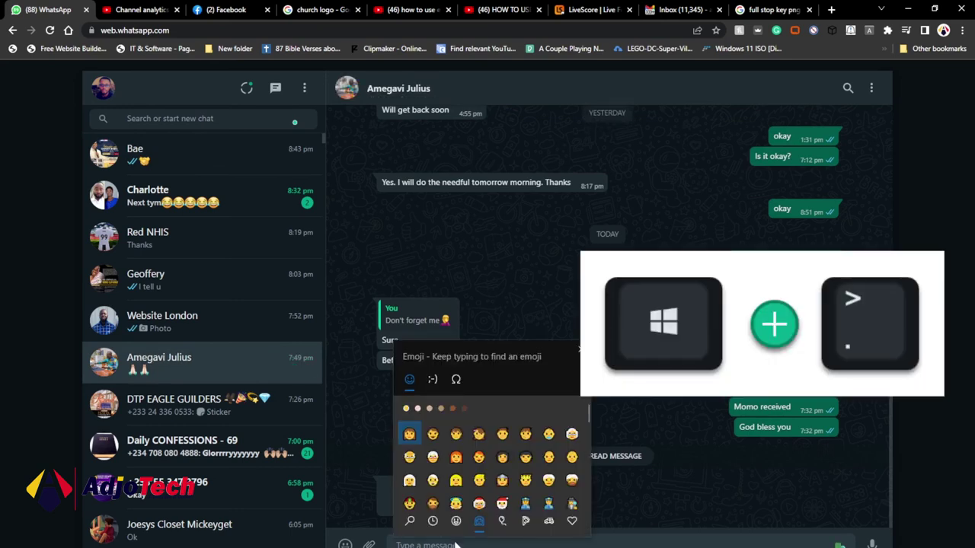
pyautogui.click(501, 521)
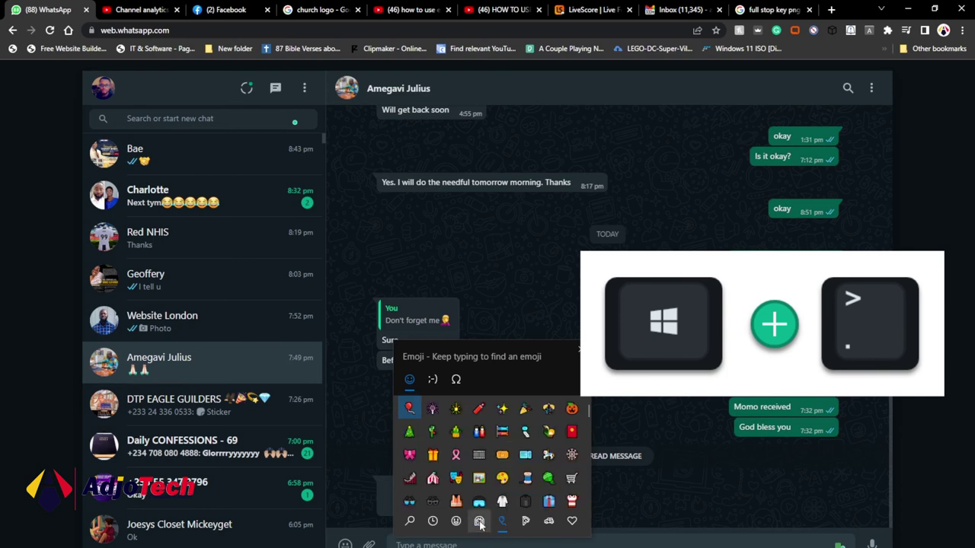
pyautogui.click(433, 521)
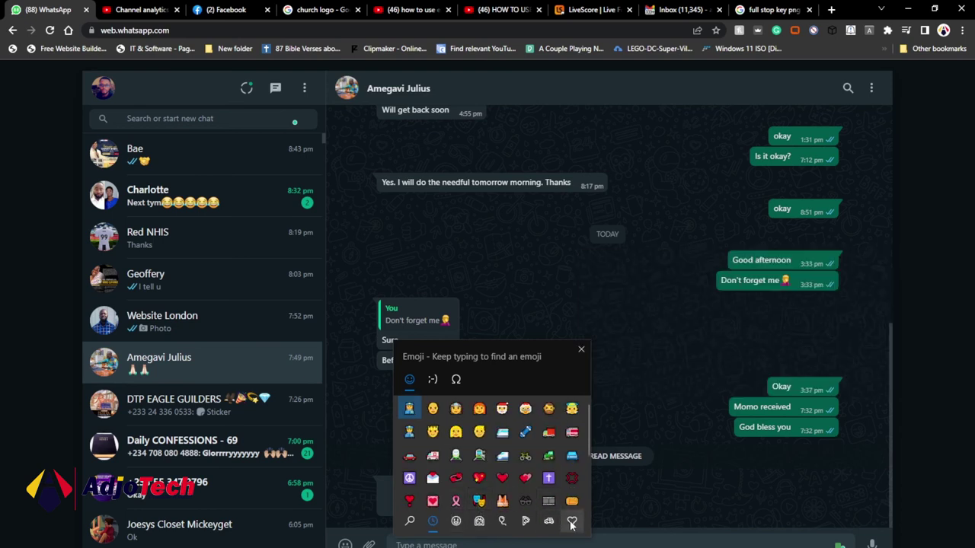
pyautogui.click(572, 521)
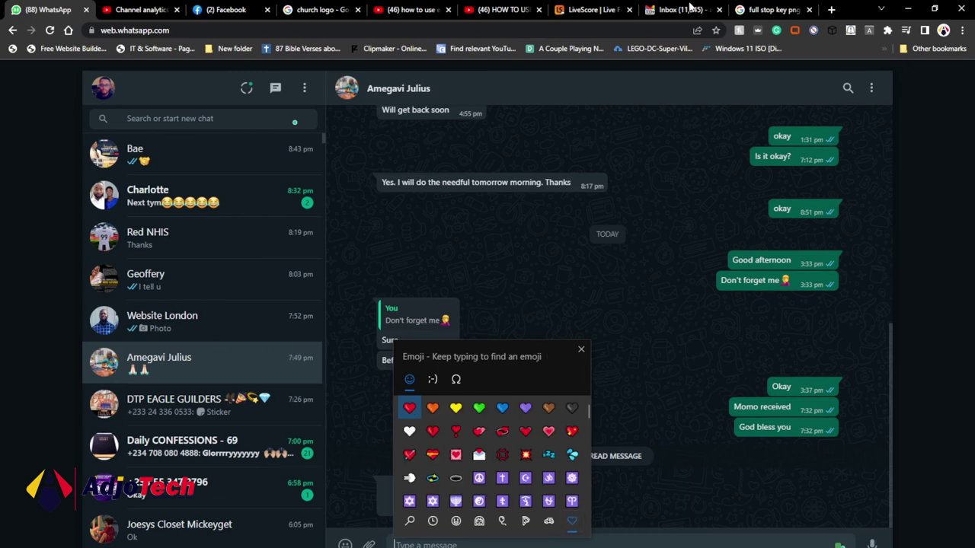
pyautogui.press('Escape')
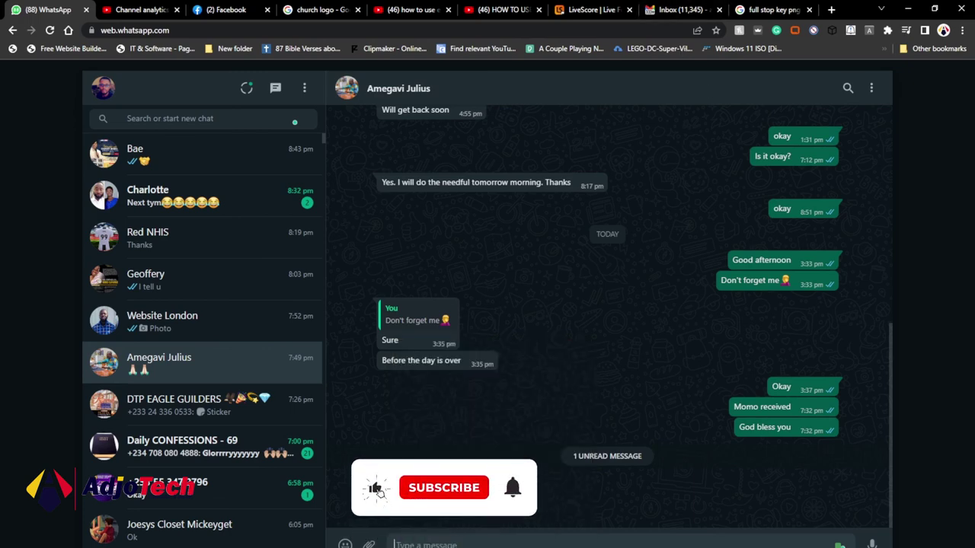